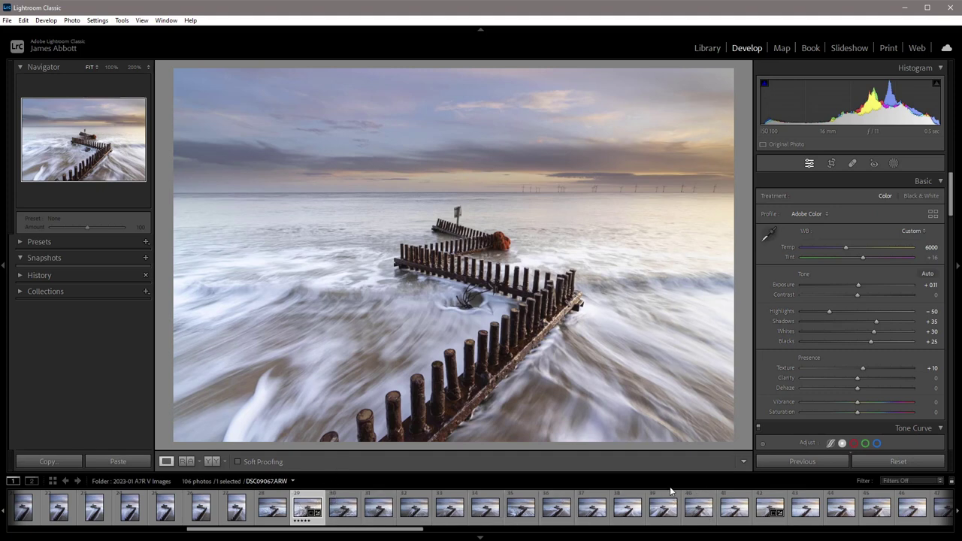
Step: Select photos 29–41 and bring up the Synchronize Settings dialog
left_click(737, 510, "shift")
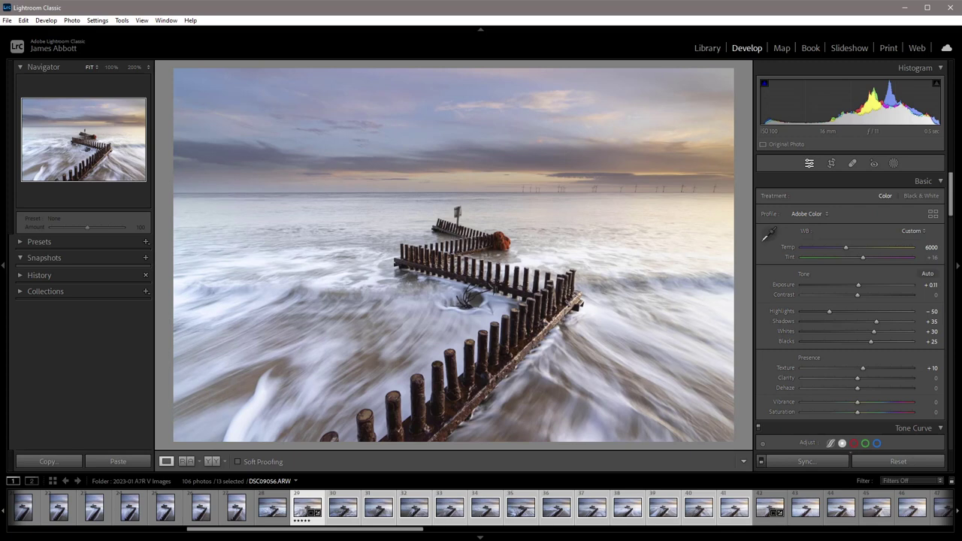
left_click(820, 461)
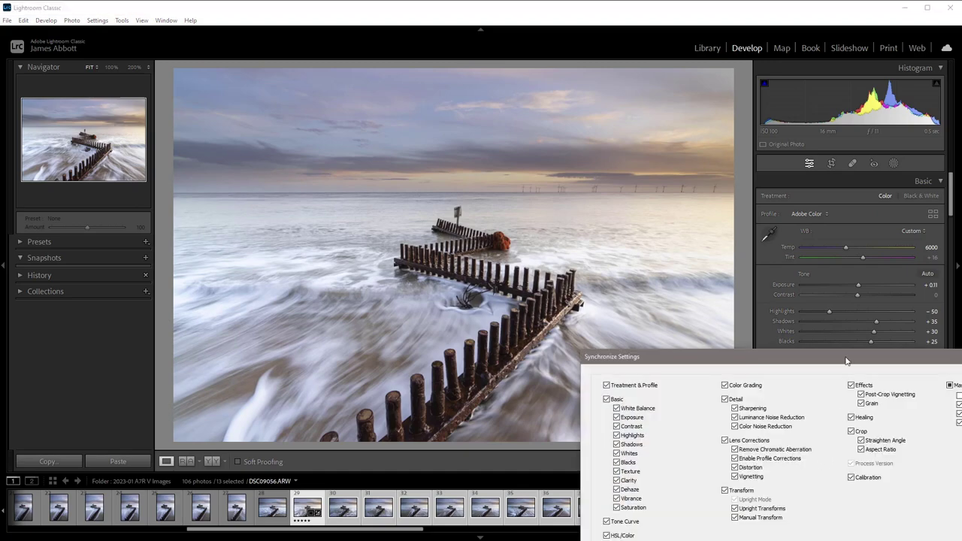
left_click_drag(847, 357, 583, 189)
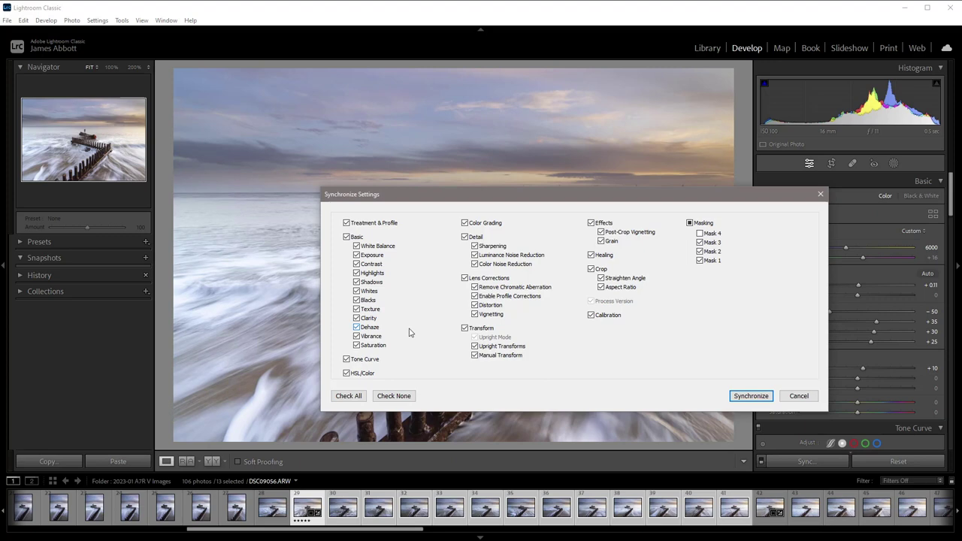
Step: Trial sync options: Check All, Check None, then Basic, Noise Reduction, Vignetting, Calibration, Upright, Masks 1–2
left_click(348, 396)
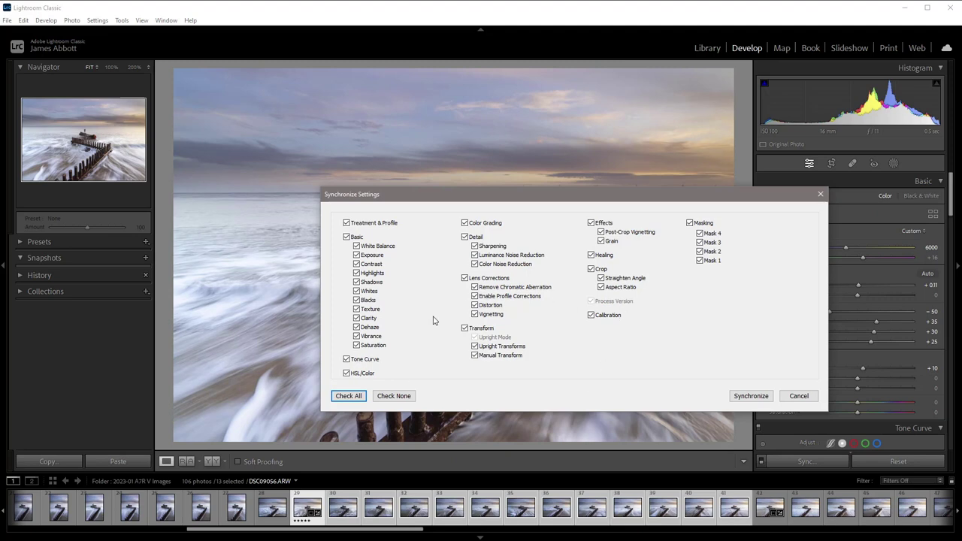
left_click(393, 396)
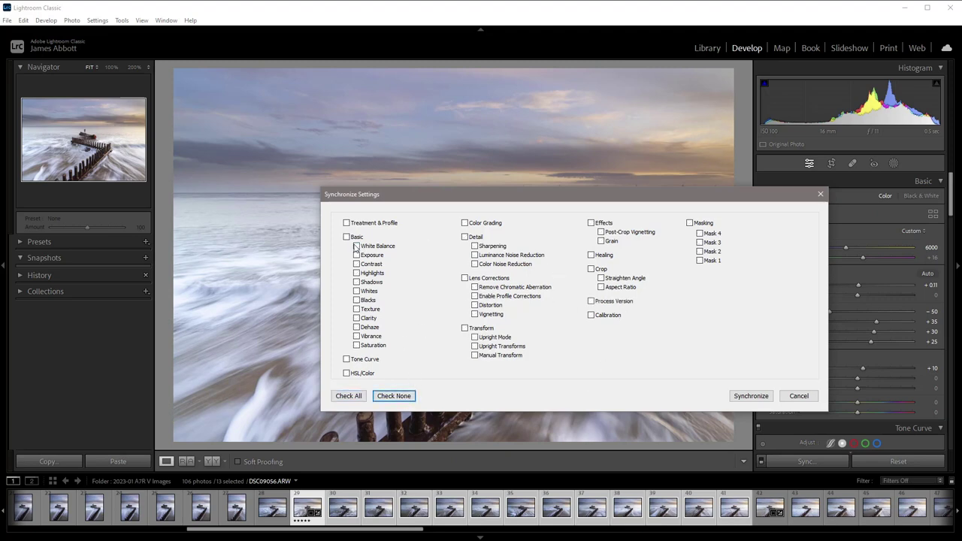
left_click(347, 237)
left_click(474, 255)
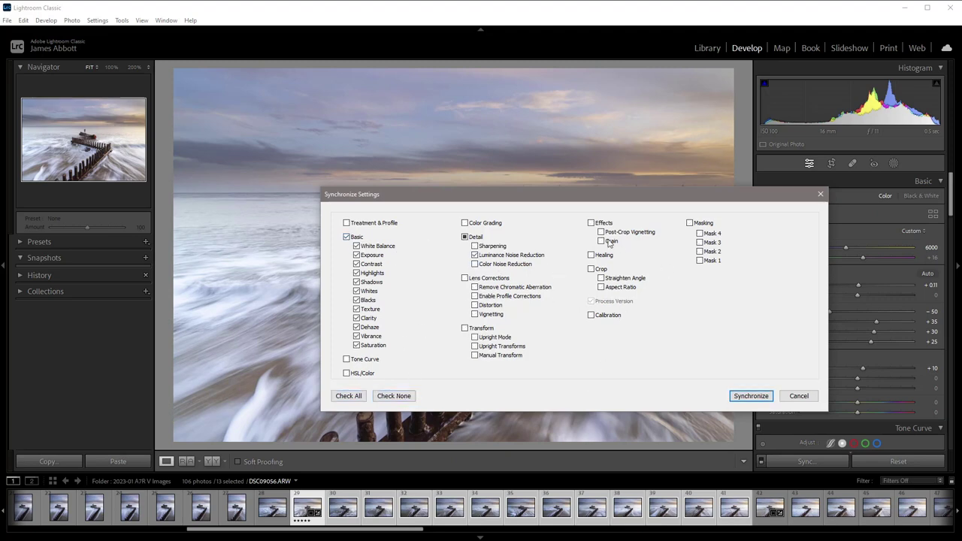
left_click(600, 233)
left_click(590, 315)
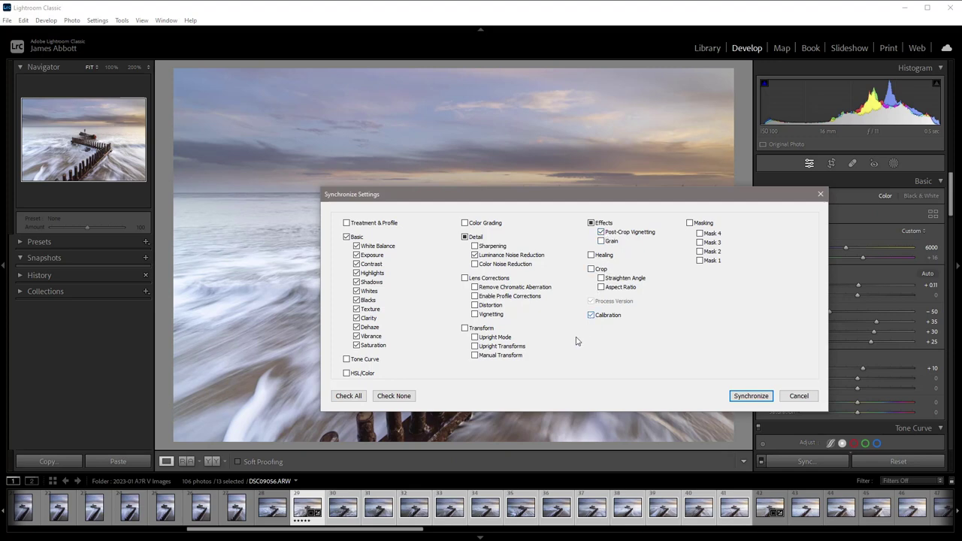
left_click(474, 347)
left_click(700, 260)
left_click(700, 252)
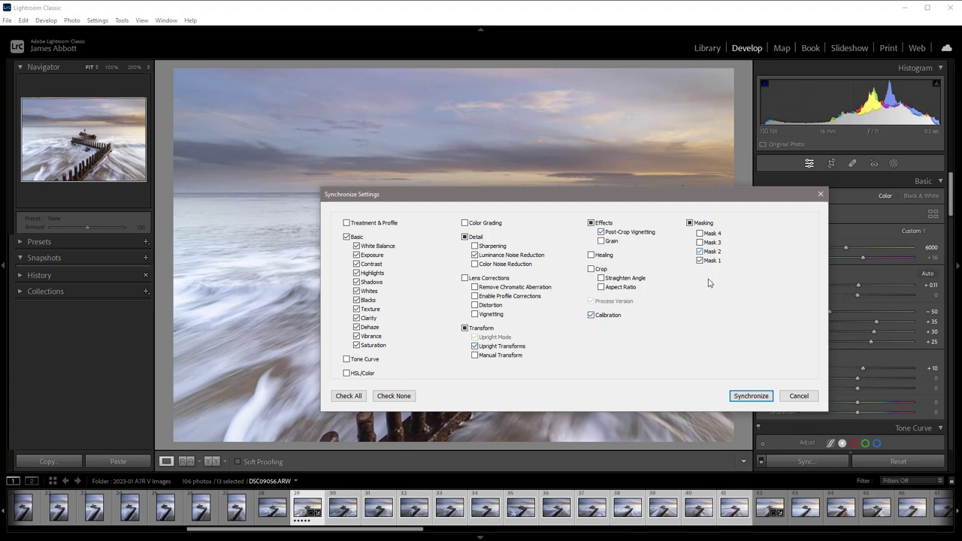
Step: Check all settings except Mask 4 and synchronize them to the 13 photos
left_click(359, 398)
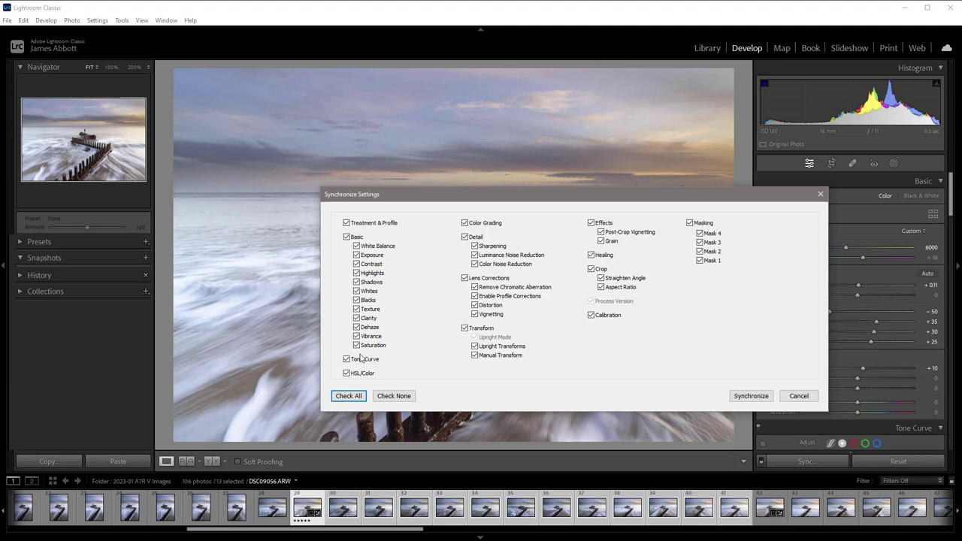
left_click(699, 233)
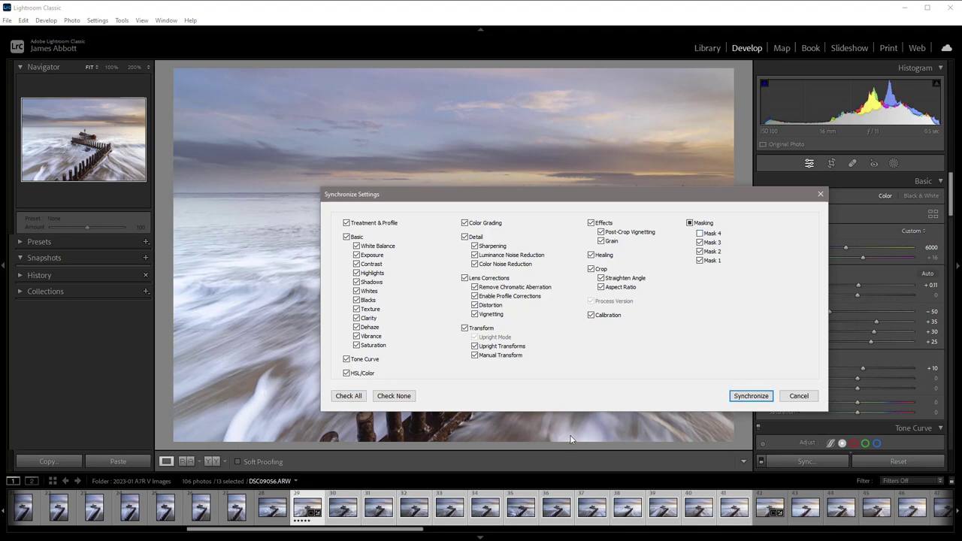
left_click(751, 396)
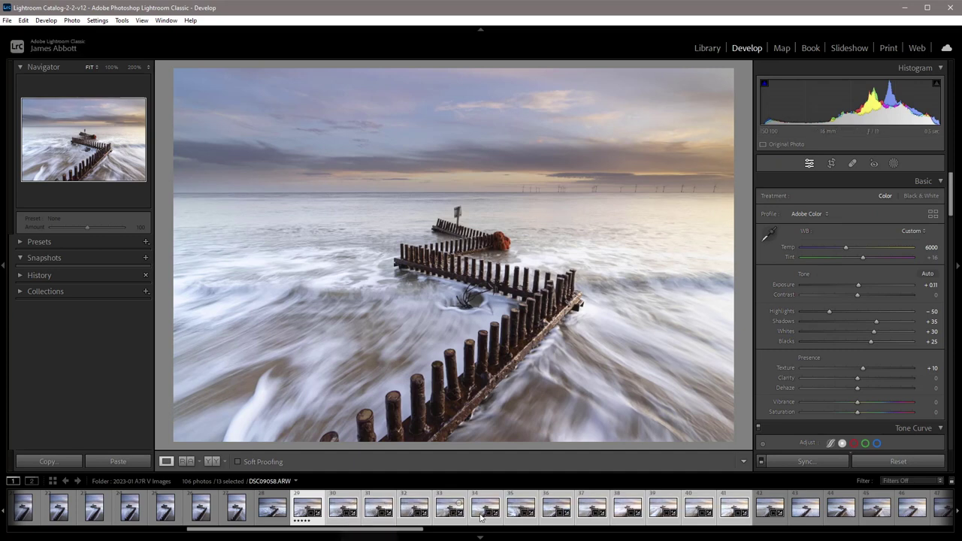
Step: Compare synced photo 30 and unedited photo 28, return to DSC09056, then add DSC09063
left_click(343, 511)
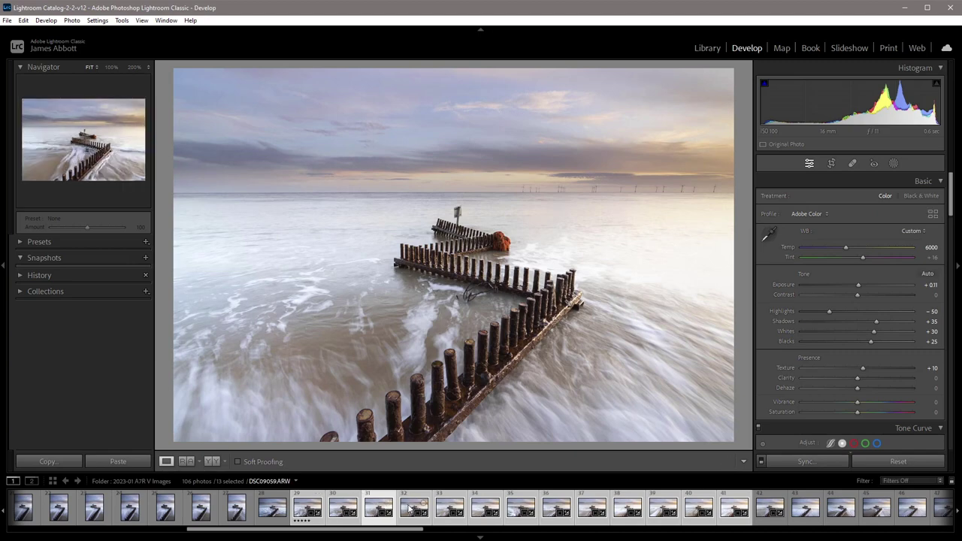
left_click(271, 511)
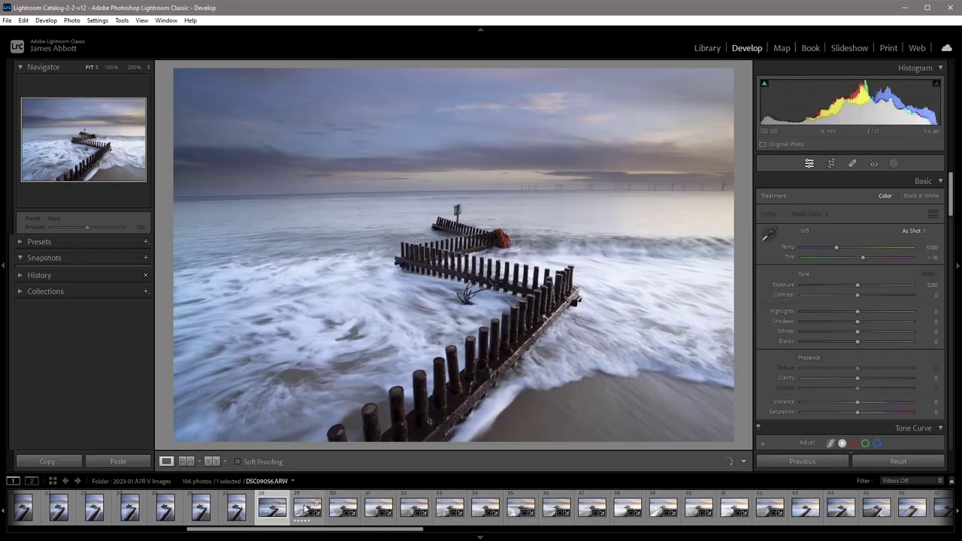
left_click(304, 511)
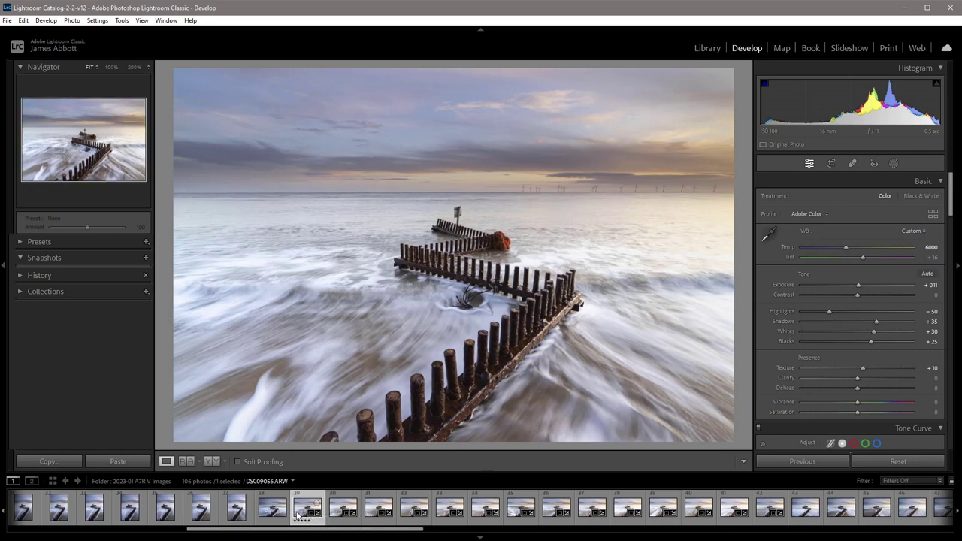
left_click(554, 510, "ctrl")
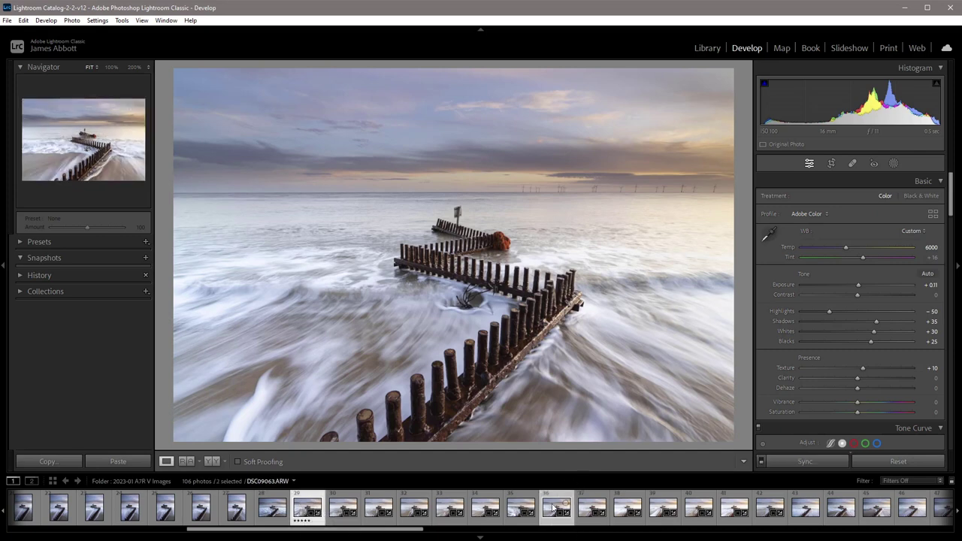
Step: Send DSC09056 and DSC09063 to Photoshop via Edit In > Edit in Adobe Photoshop 2023
right_click(553, 510)
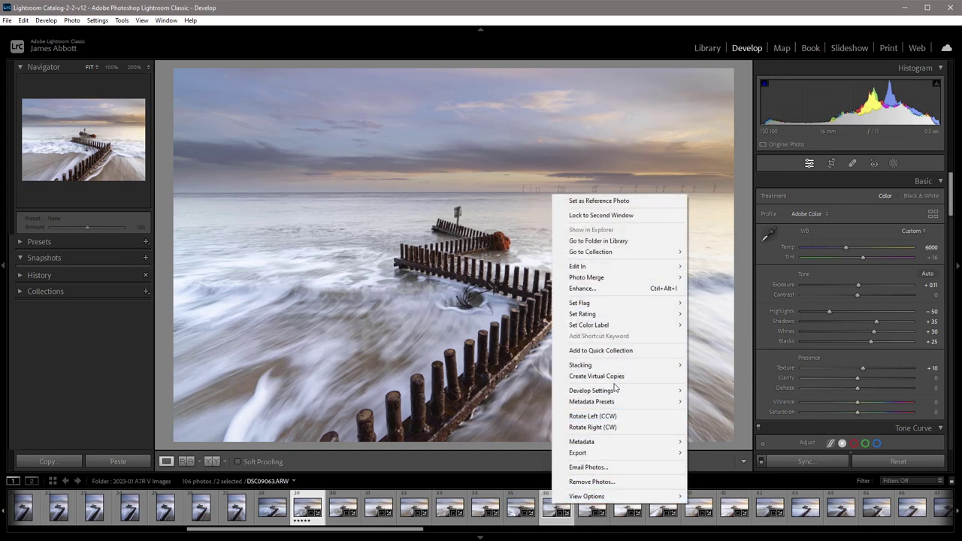
mouse_move(601, 269)
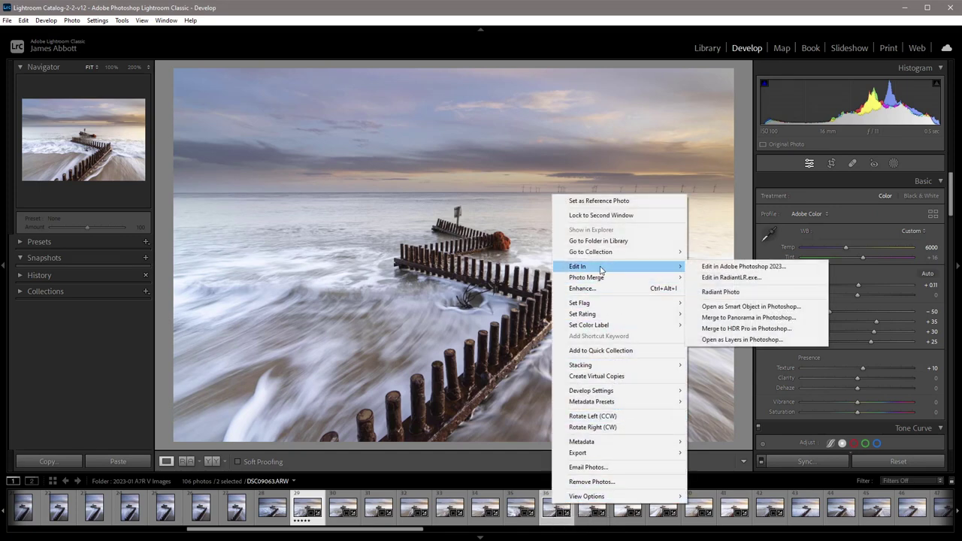
left_click(772, 266)
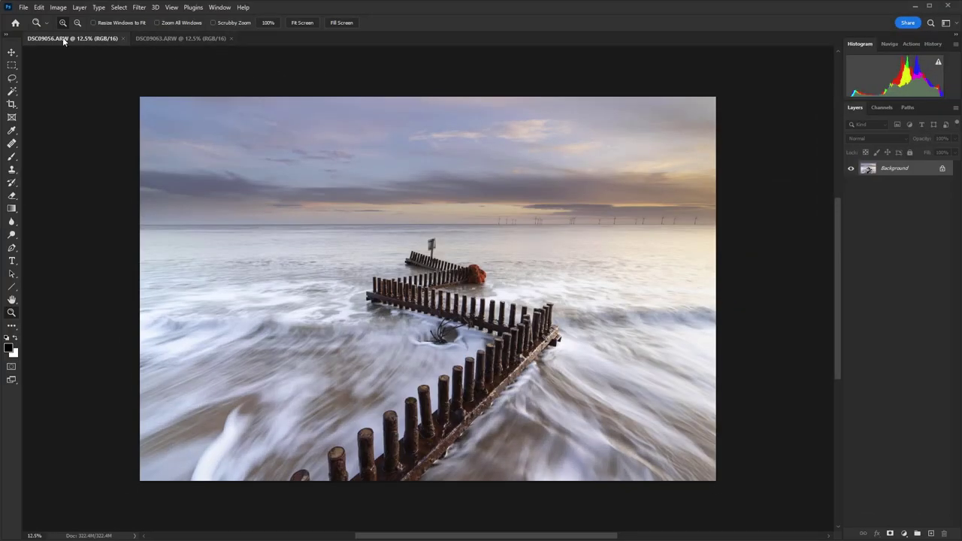
Step: Give DSC09056 a Levels adjustment layer with input levels 12, 1.15 and 253
left_click(169, 34)
left_click(85, 39)
left_click(519, 290)
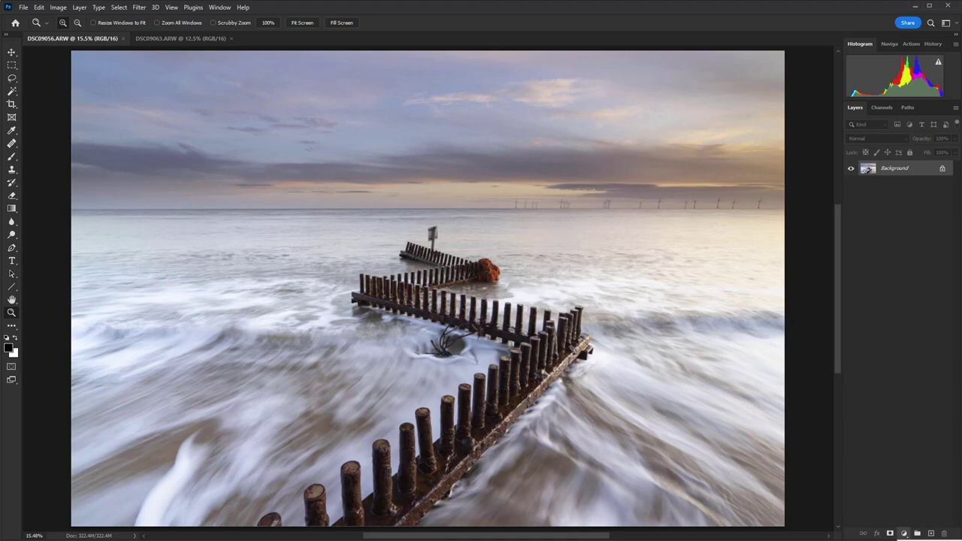
left_click_drag(717, 231, 719, 235)
left_click_drag(841, 234, 841, 236)
left_click_drag(780, 234, 774, 235)
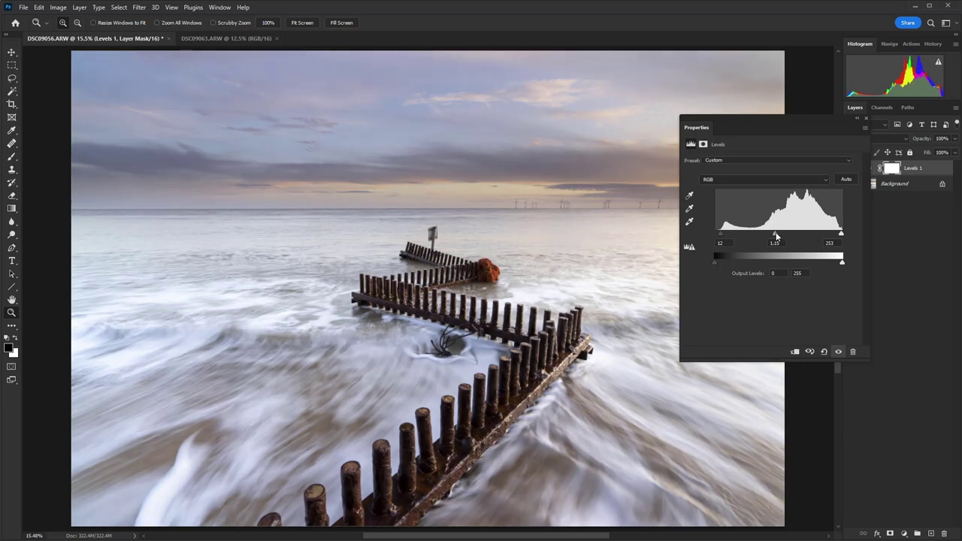
left_click(866, 118)
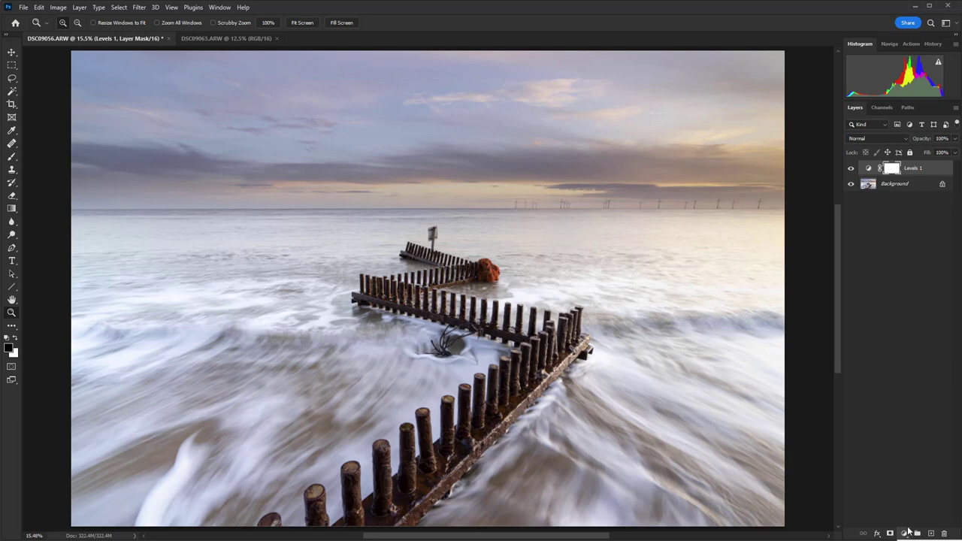
Step: Add a Black & White adjustment layer in Luminosity mode and lower Blues to darken the sky
left_click(903, 533)
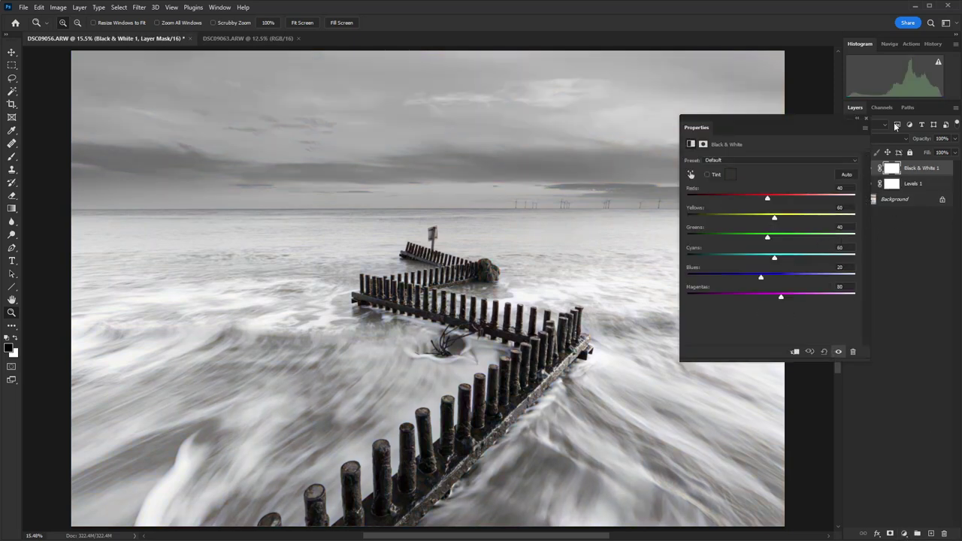
left_click_drag(815, 121, 698, 131)
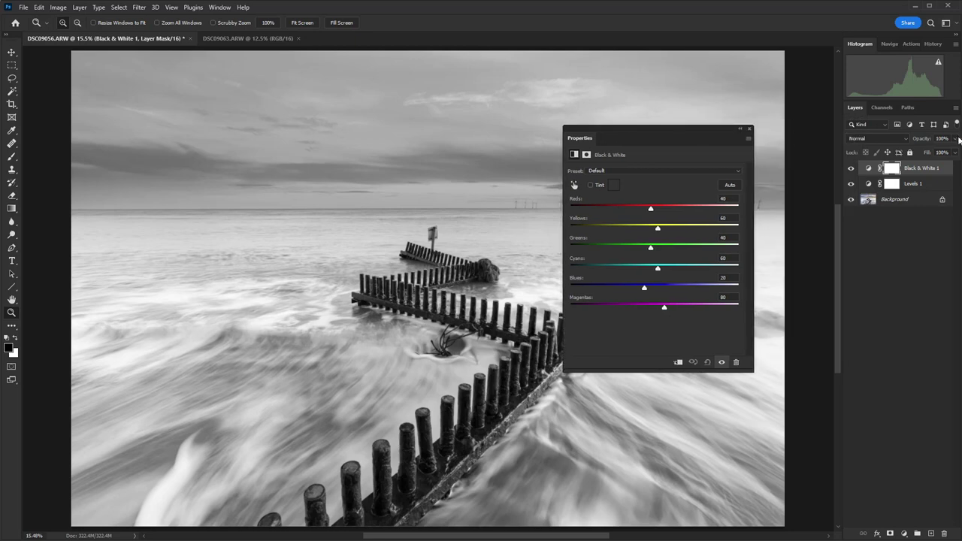
left_click(904, 138)
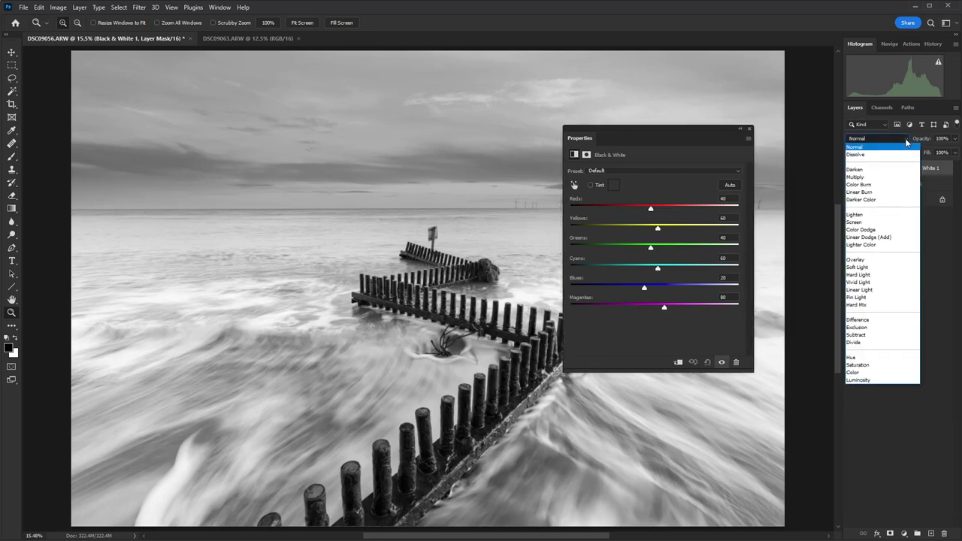
left_click(884, 380)
left_click_drag(672, 127, 714, 80)
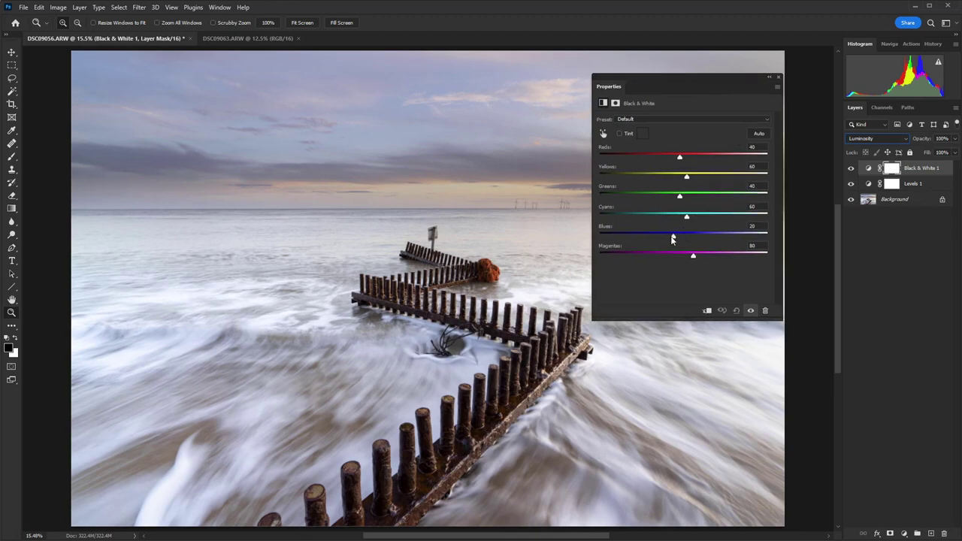
mouse_move(674, 237)
left_mouse_down()
mouse_move(628, 242)
mouse_move(682, 238)
mouse_move(662, 241)
left_mouse_up()
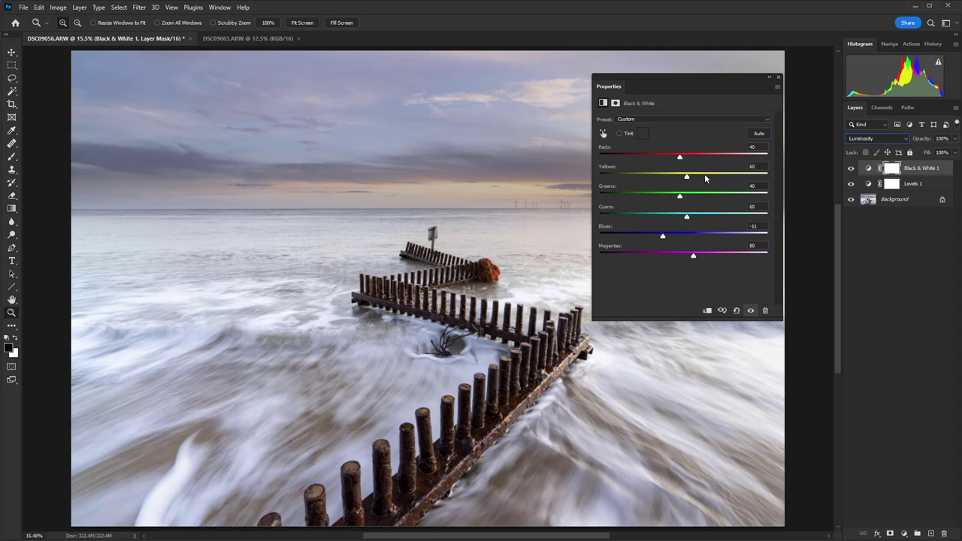
Step: Raise Yellows to 98 and Reds to 80 to brighten the warm tones
left_click_drag(676, 86, 173, 193)
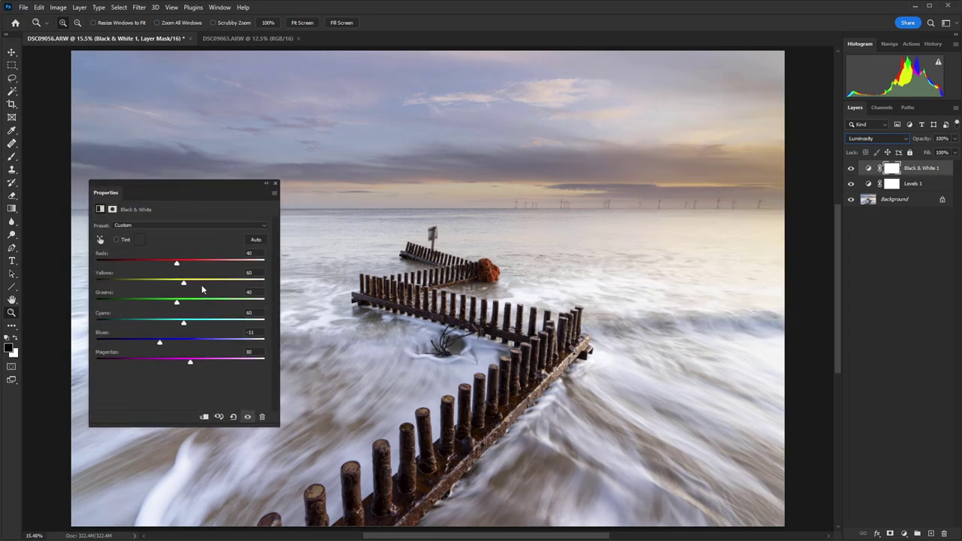
mouse_move(185, 285)
left_mouse_down()
mouse_move(216, 283)
mouse_move(194, 290)
left_mouse_up()
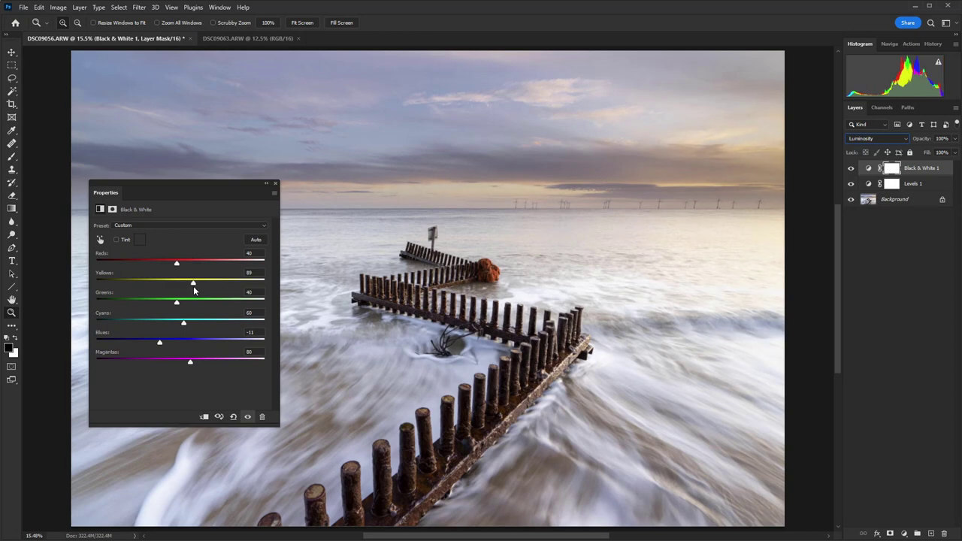
left_click_drag(194, 291, 197, 290)
left_click_drag(177, 265, 190, 266)
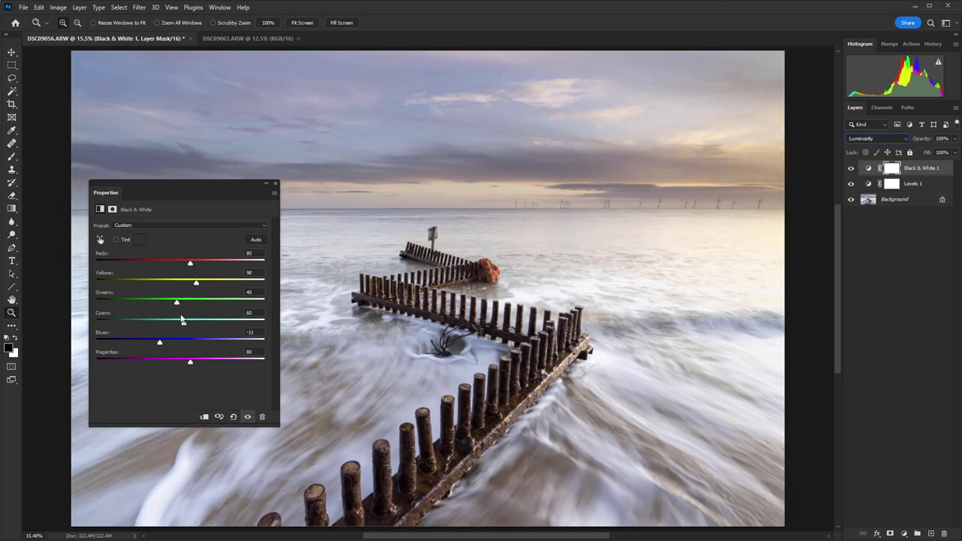
left_click(275, 183)
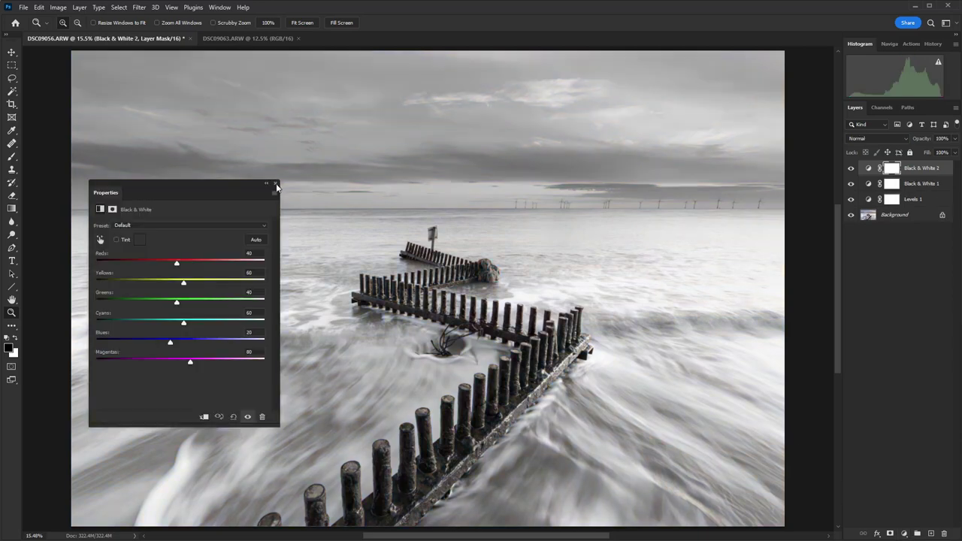
Step: Duplicate the Black & White 2 layer and set the top copy to Screen blend mode
left_click(275, 185)
key("ctrl+j")
left_click(905, 138)
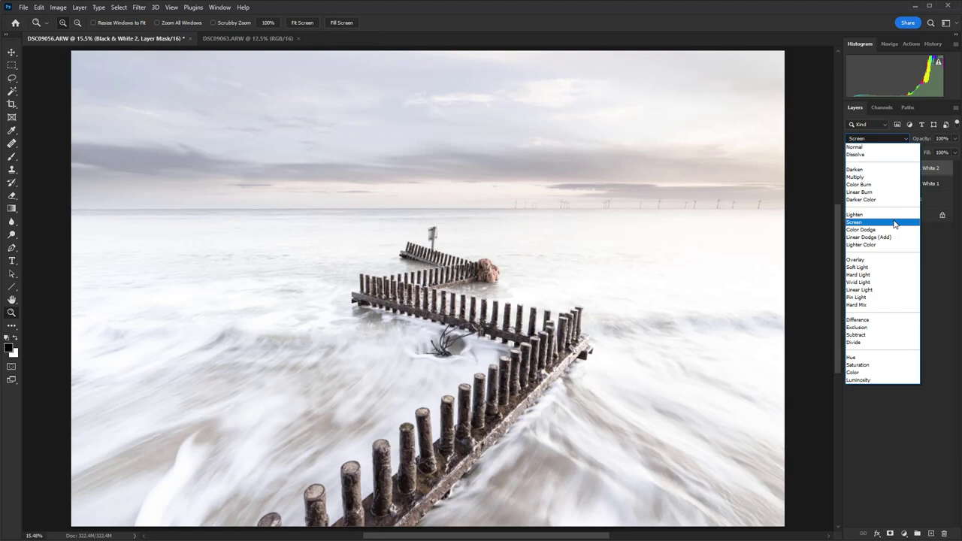
left_click(917, 161)
left_click(877, 138)
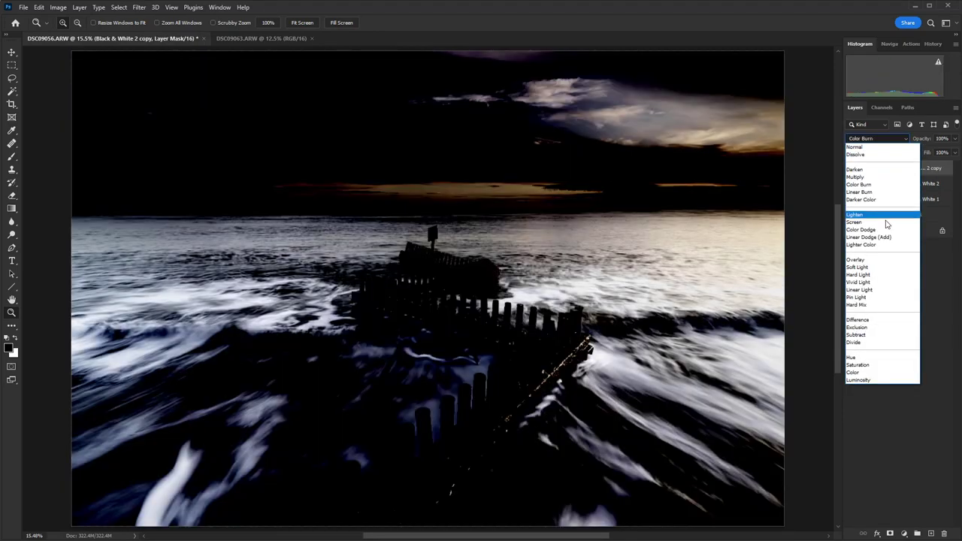
left_click(885, 216)
Step: Group both Black & White 2 layers into Group 1 at 10% opacity
left_click(921, 183, "shift")
key("ctrl+g")
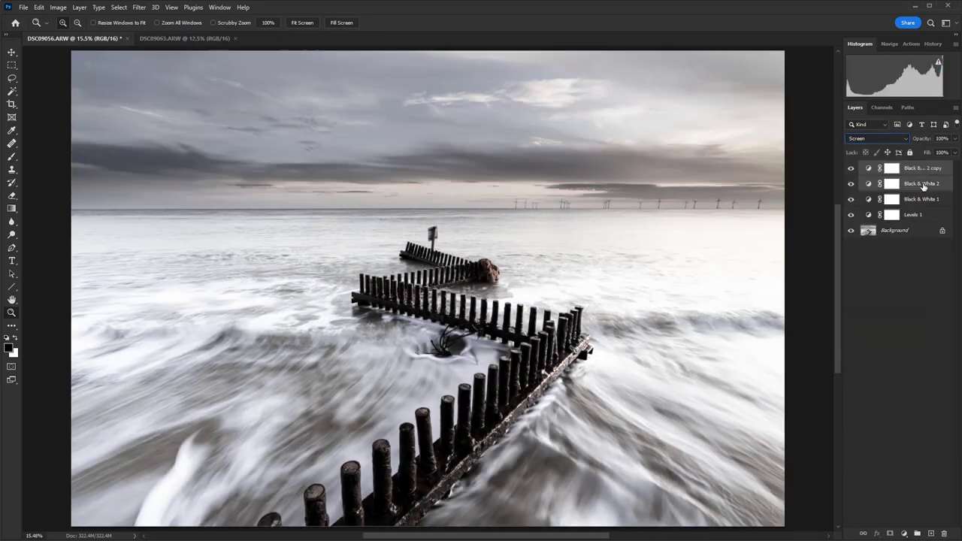
key("1")
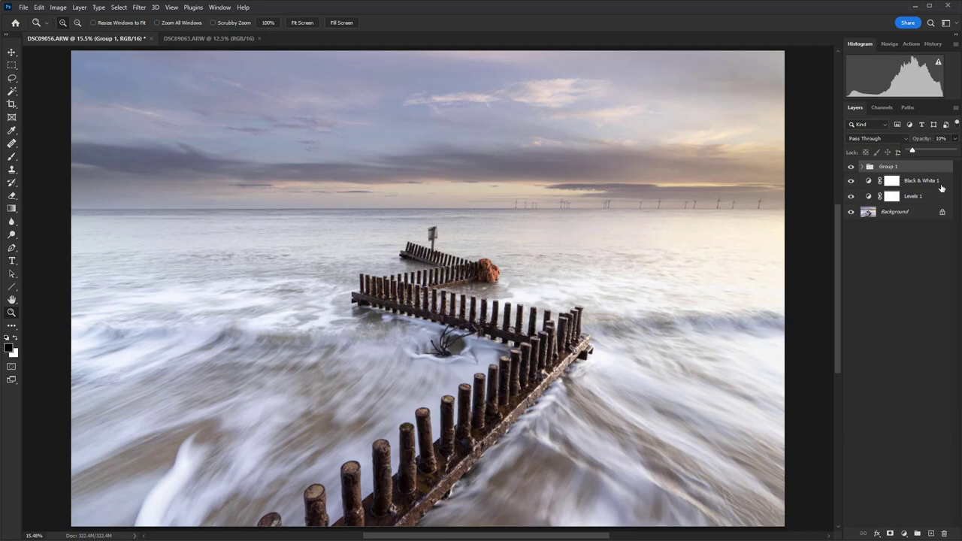
left_click(892, 294)
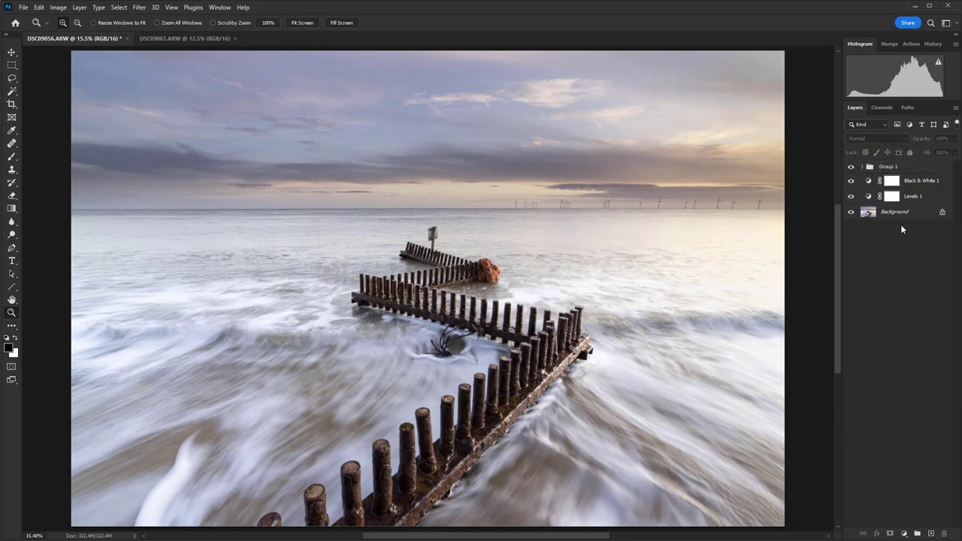
Step: Toggle Group 1, Black & White 1 and Levels 1 off and on to compare, then view DSC09063.ARW
left_click(851, 166)
left_click(850, 181)
left_click(851, 196)
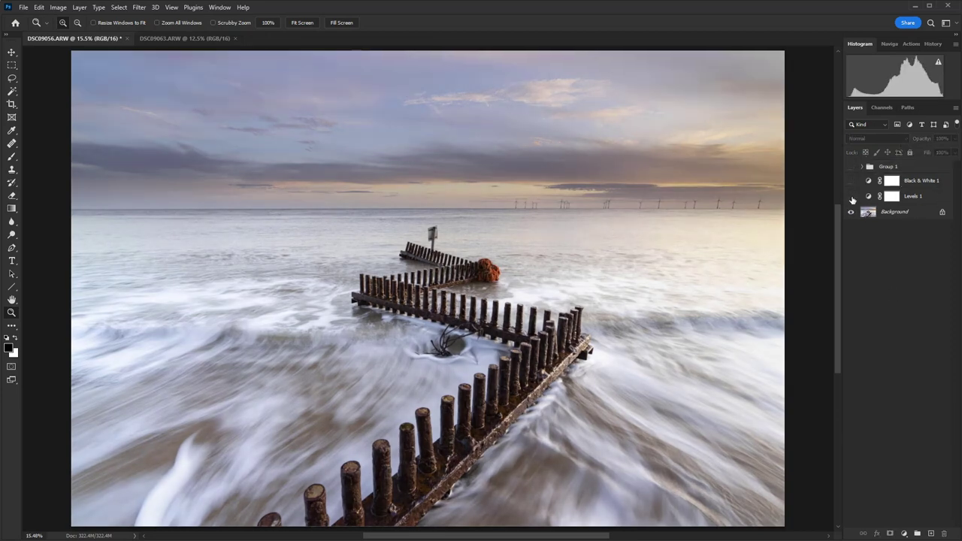
left_click(850, 196)
left_click(850, 180)
left_click(850, 166)
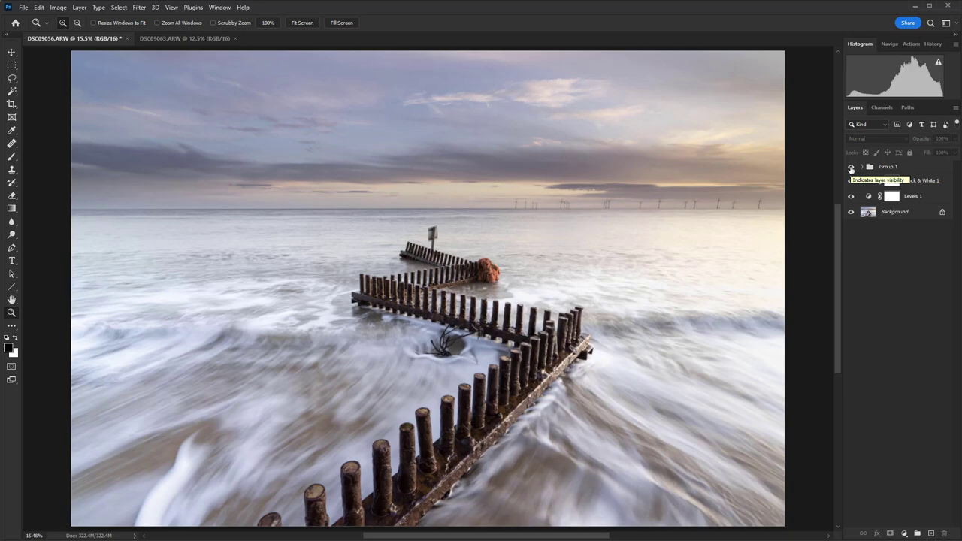
left_click(191, 37)
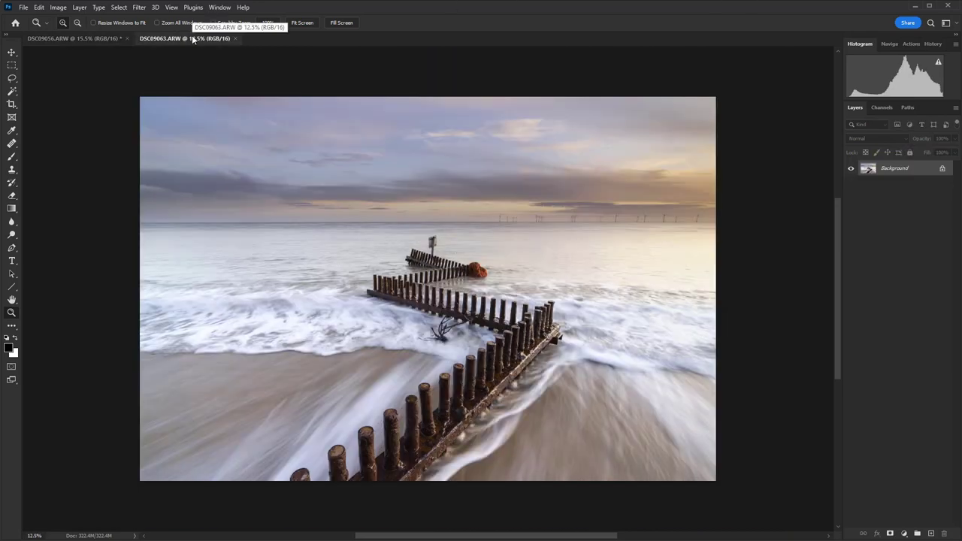
Step: Show DSC09056 and DSC09063 side by side using Window > Arrange > 2-up Vertical
left_click(105, 39)
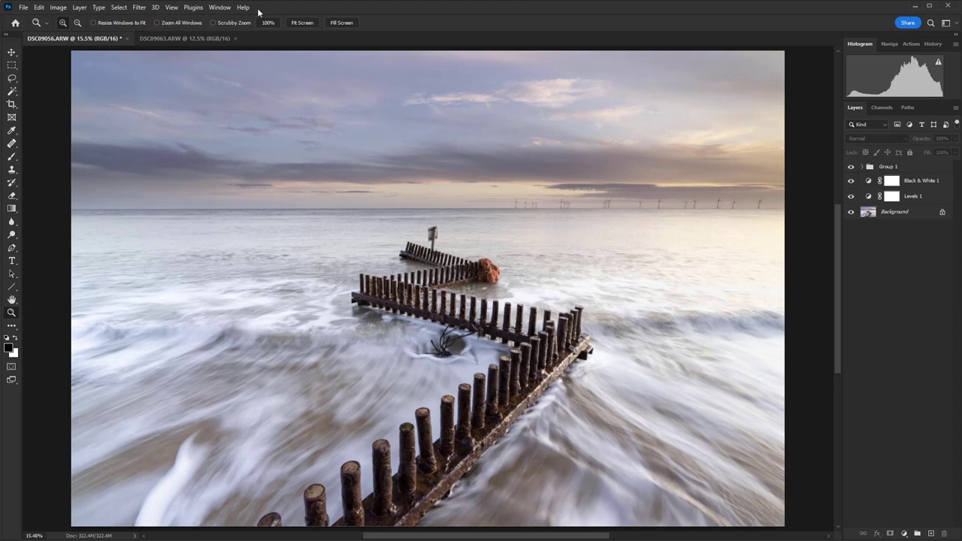
left_click(173, 8)
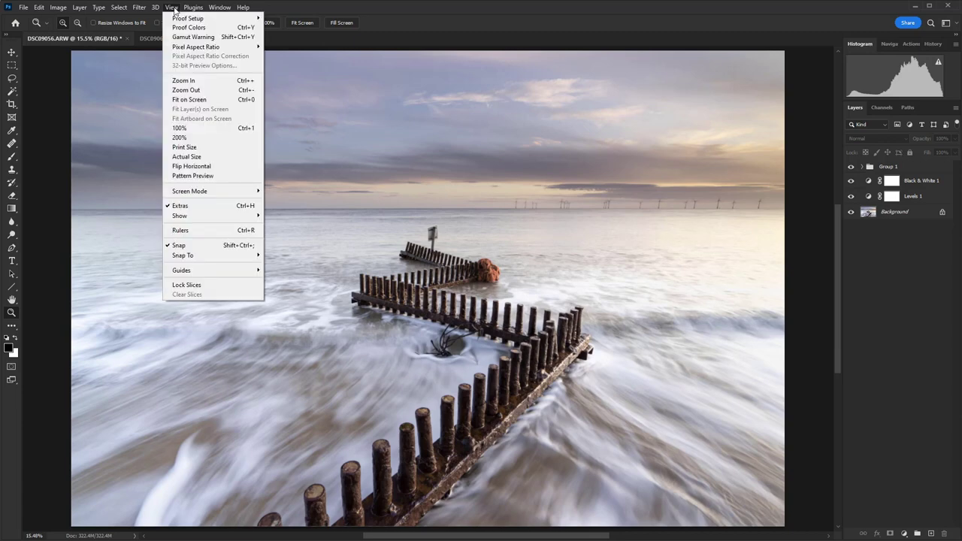
mouse_move(223, 8)
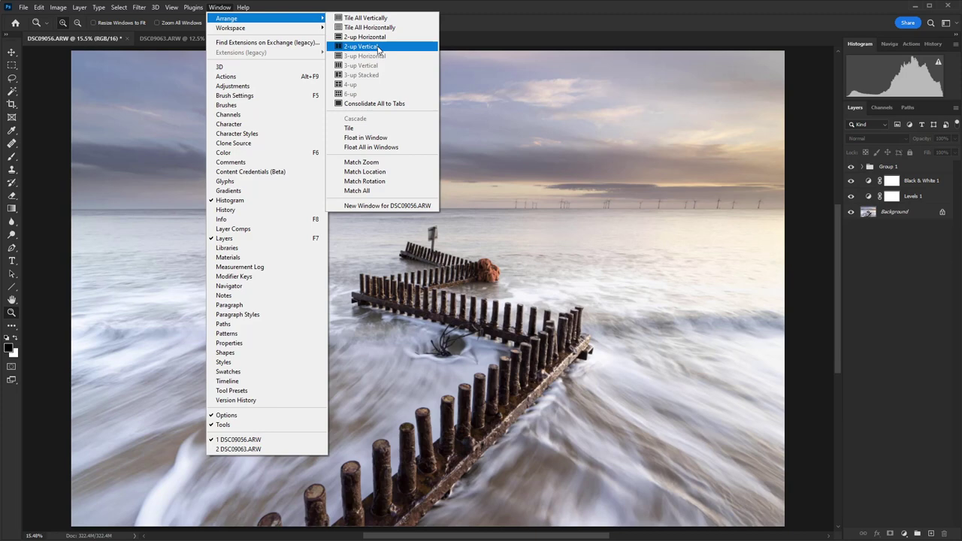
left_click(379, 49)
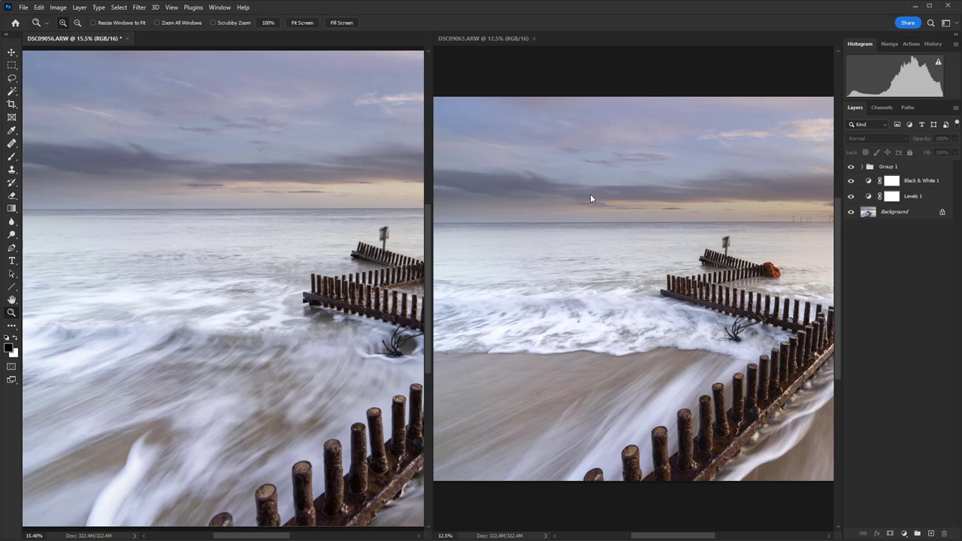
Step: Consolidate both images back into tabs with Window > Arrange > Consolidate All to Tabs
left_click(171, 7)
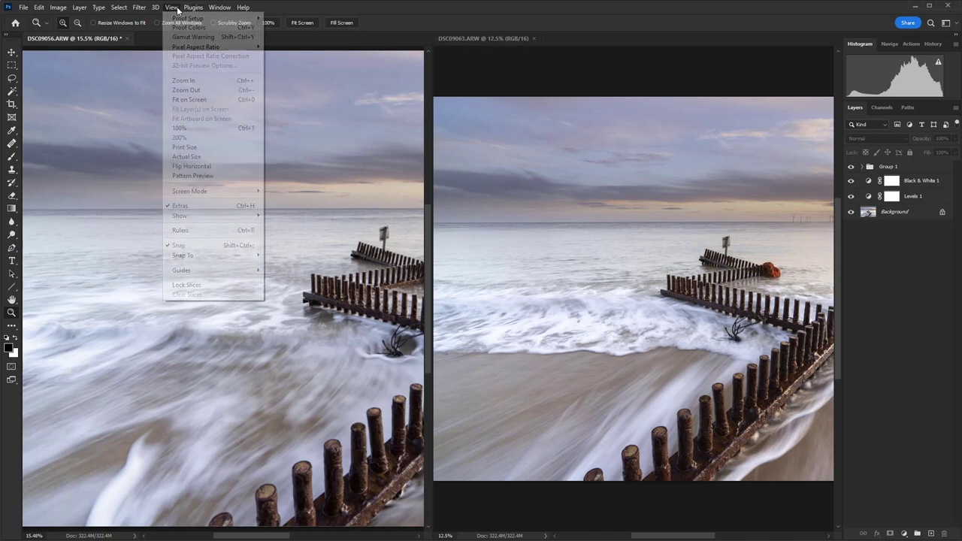
mouse_move(226, 8)
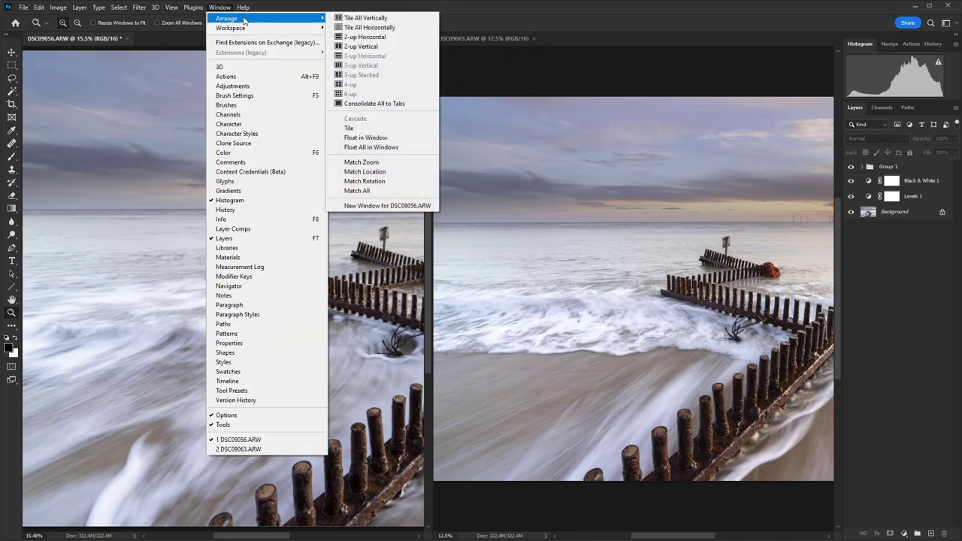
left_click(361, 99)
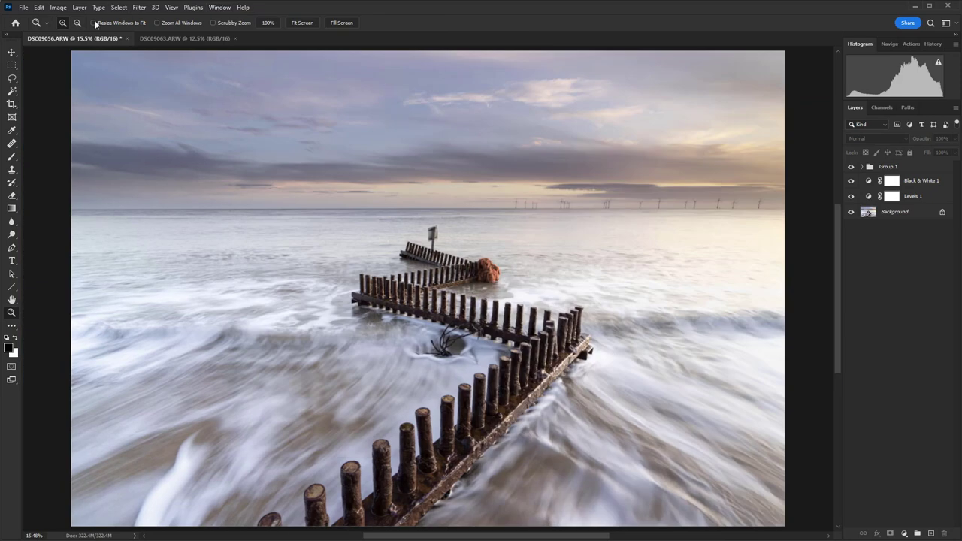
Step: Copy Group 1, Black & White 1 and Levels 1 from DSC09056 onto DSC09063, then redock the window
left_click_drag(81, 45, 147, 266)
left_click_drag(677, 265, 647, 371)
left_click(905, 167)
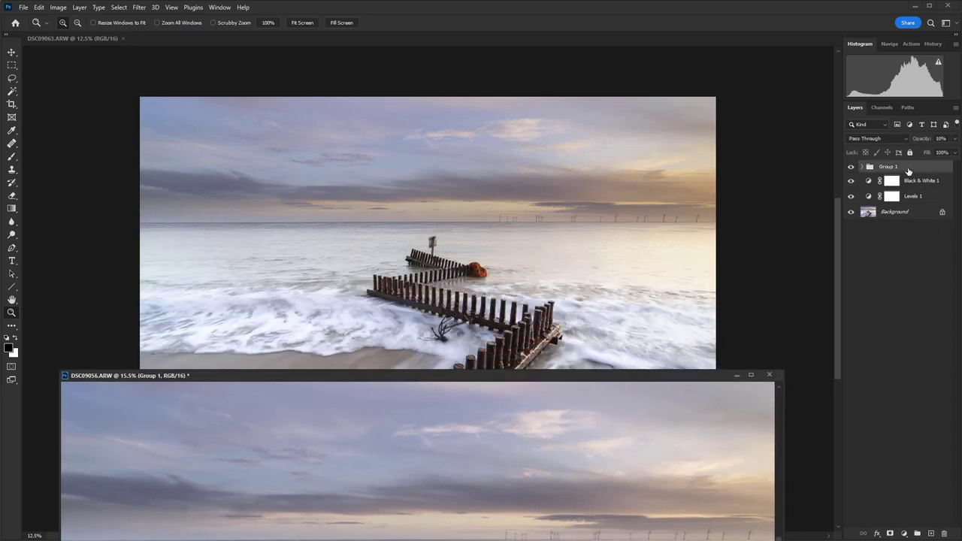
left_click(925, 198, "shift")
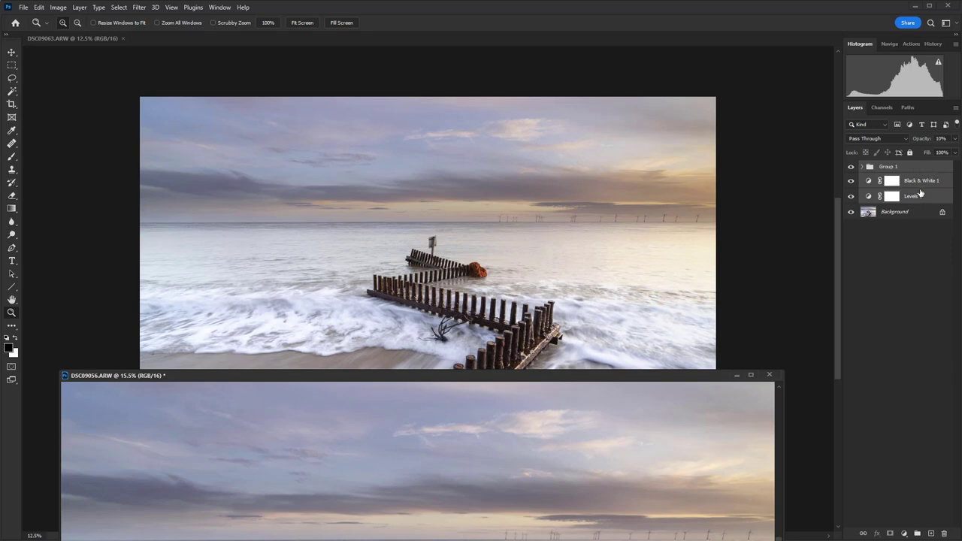
left_click_drag(902, 186, 474, 232)
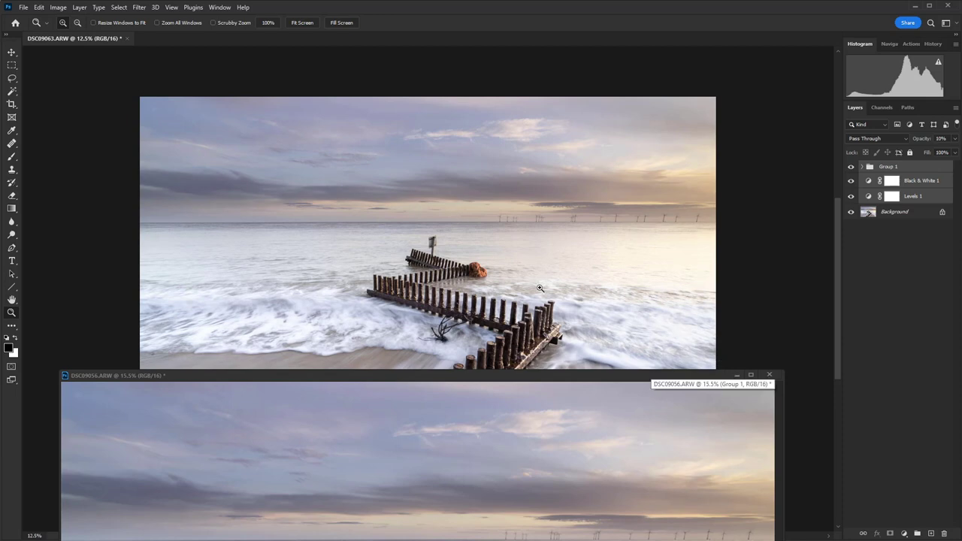
left_click_drag(572, 377, 192, 53)
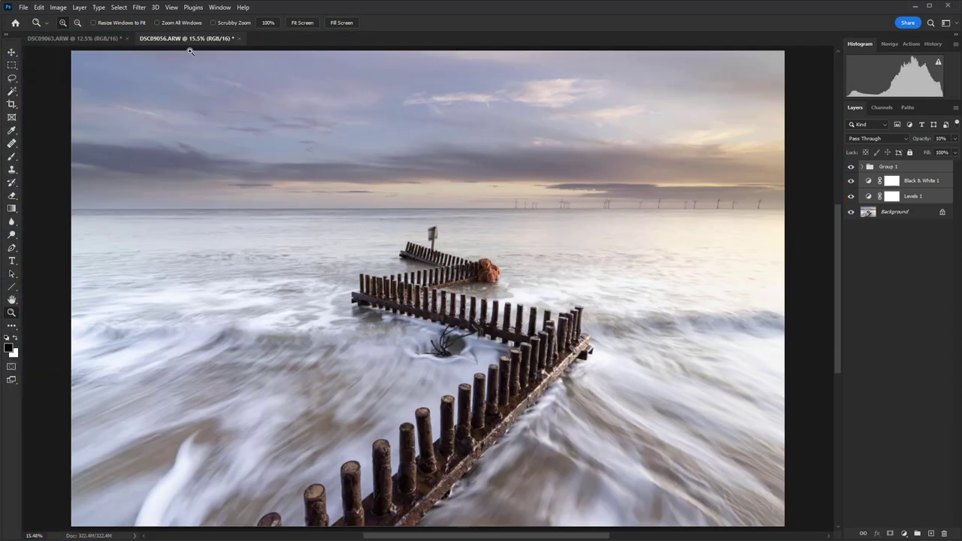
left_click(97, 39)
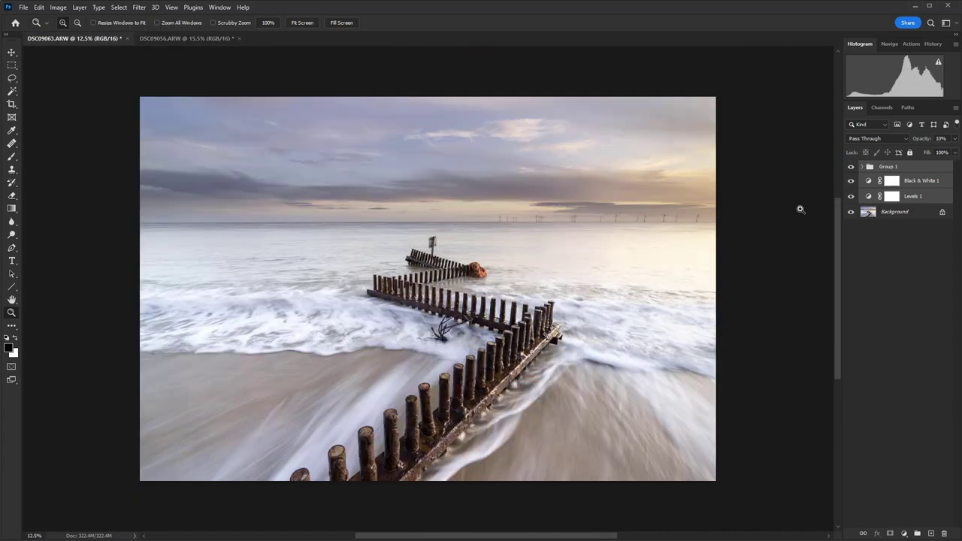